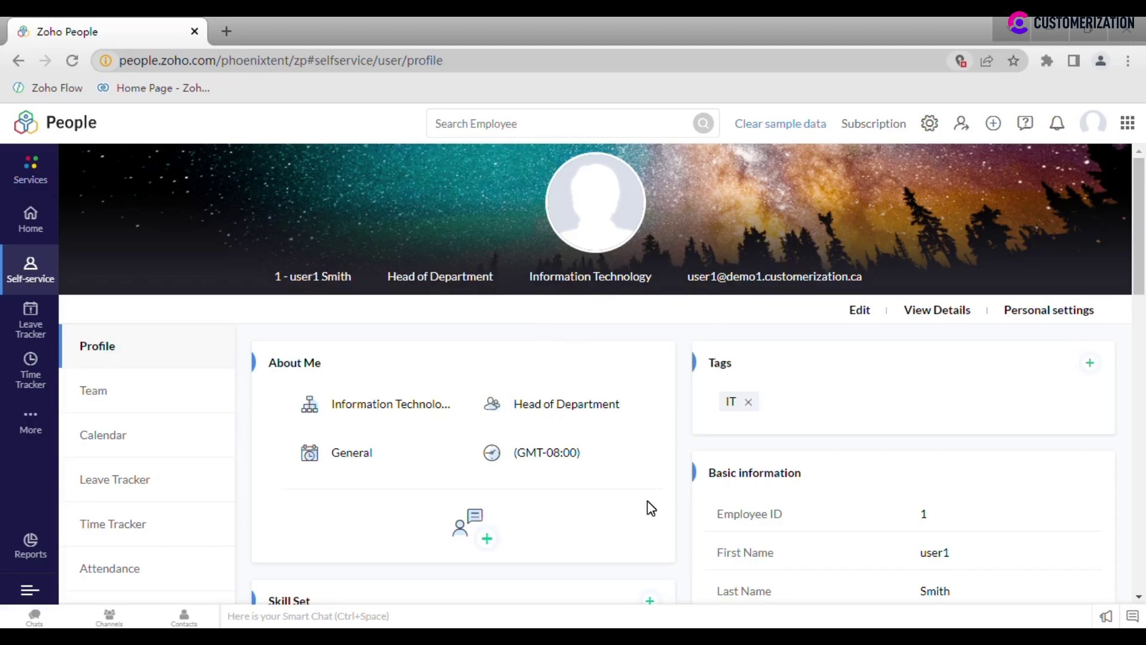
scroll(565, 527, "down", 6)
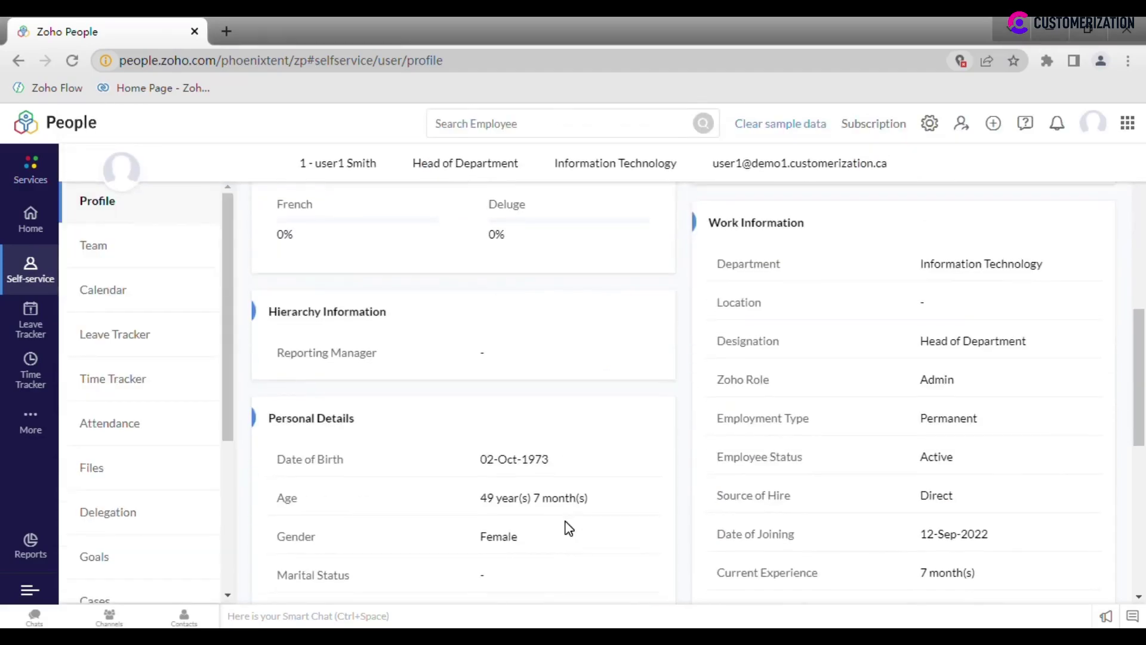
scroll(565, 527, "up", 6)
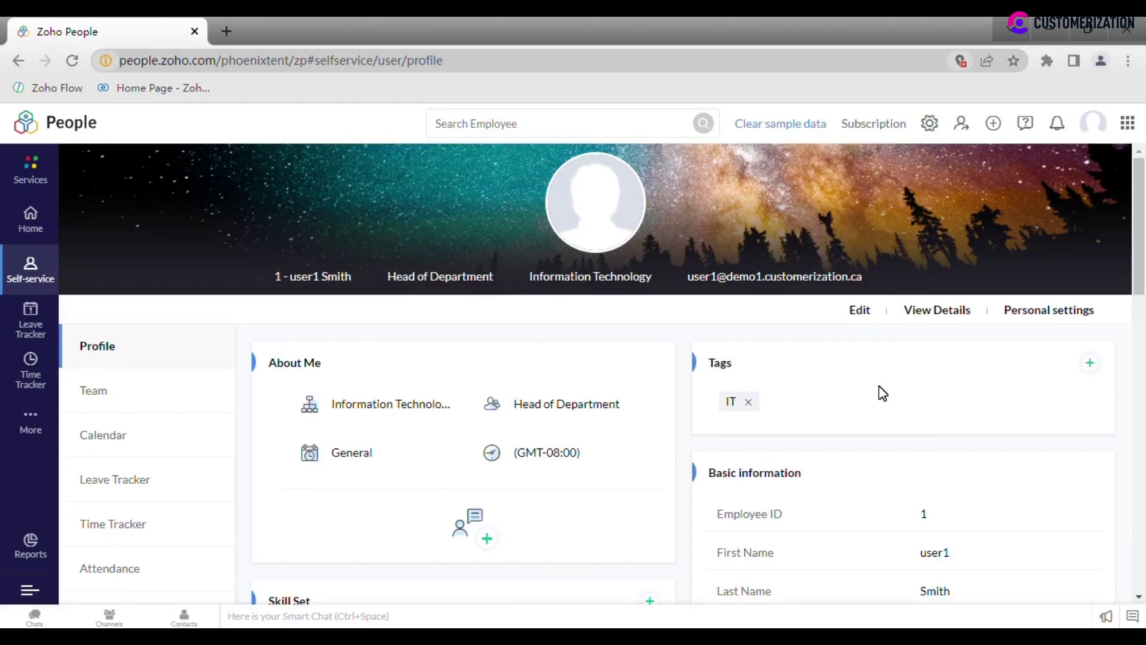
left_click(1090, 363)
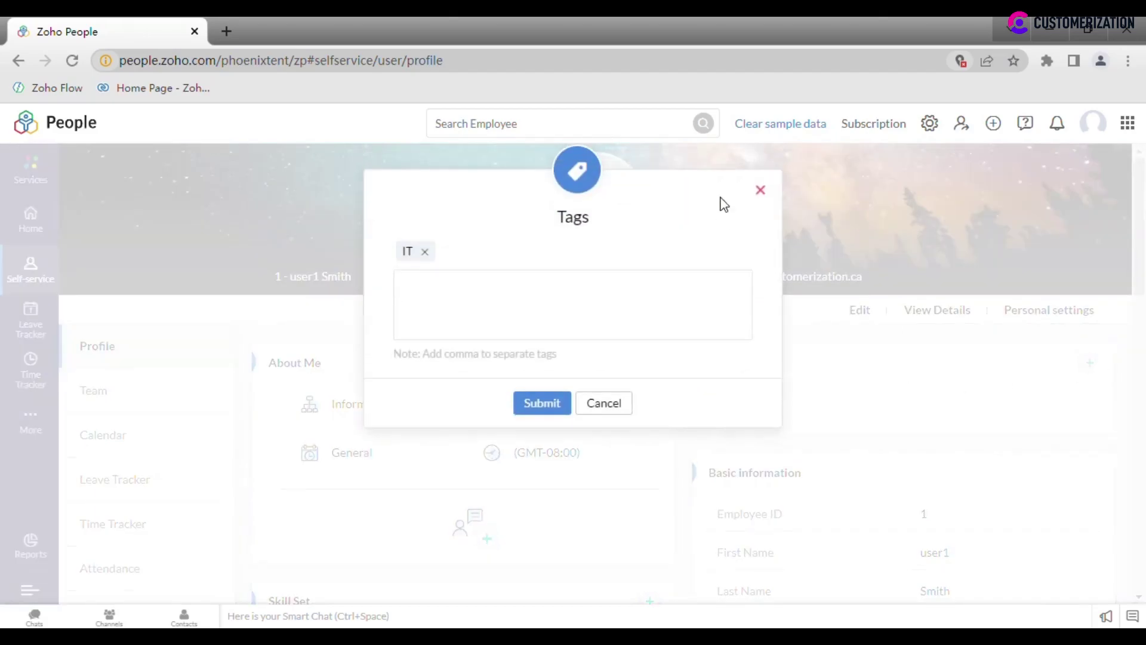
left_click(759, 192)
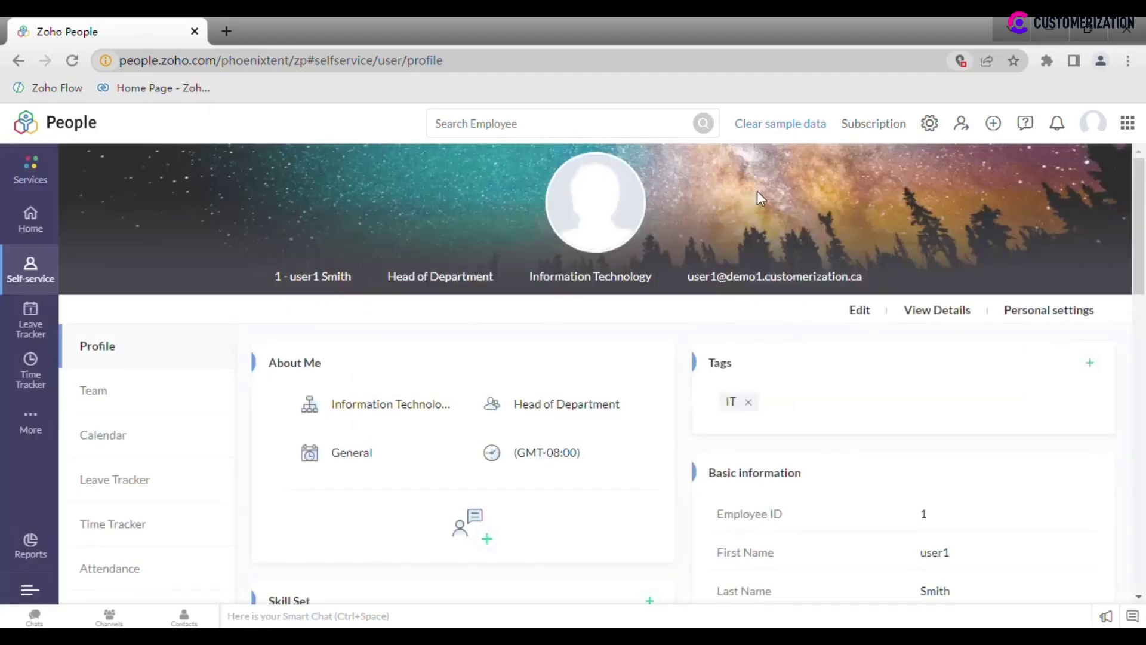
scroll(760, 311, "down", 3)
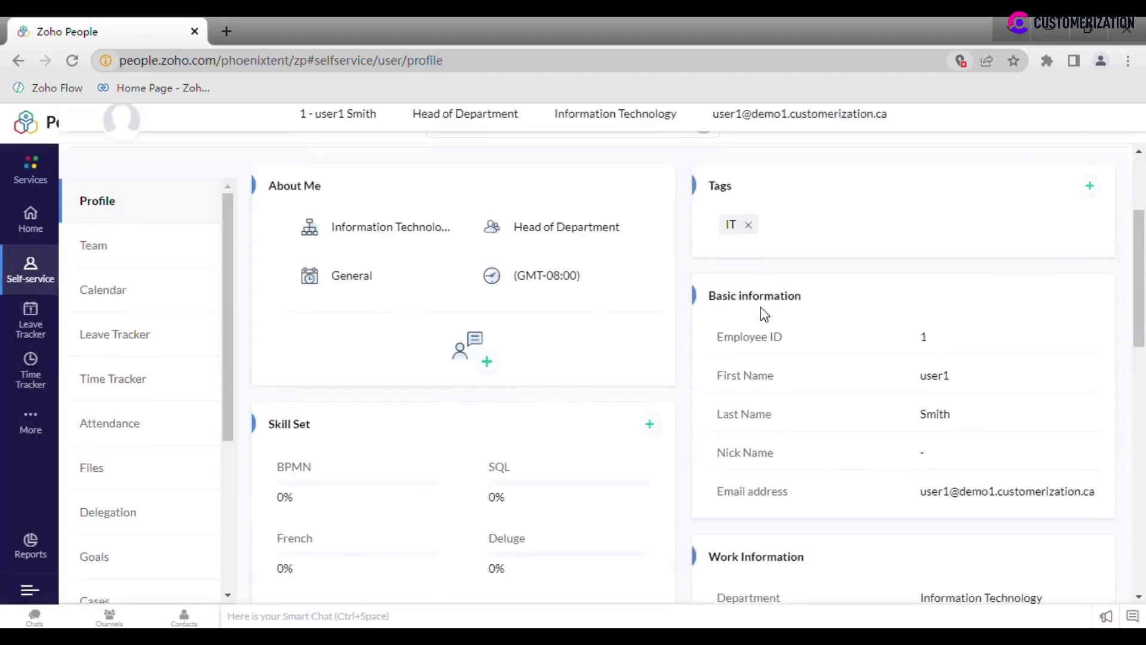
left_click(650, 431)
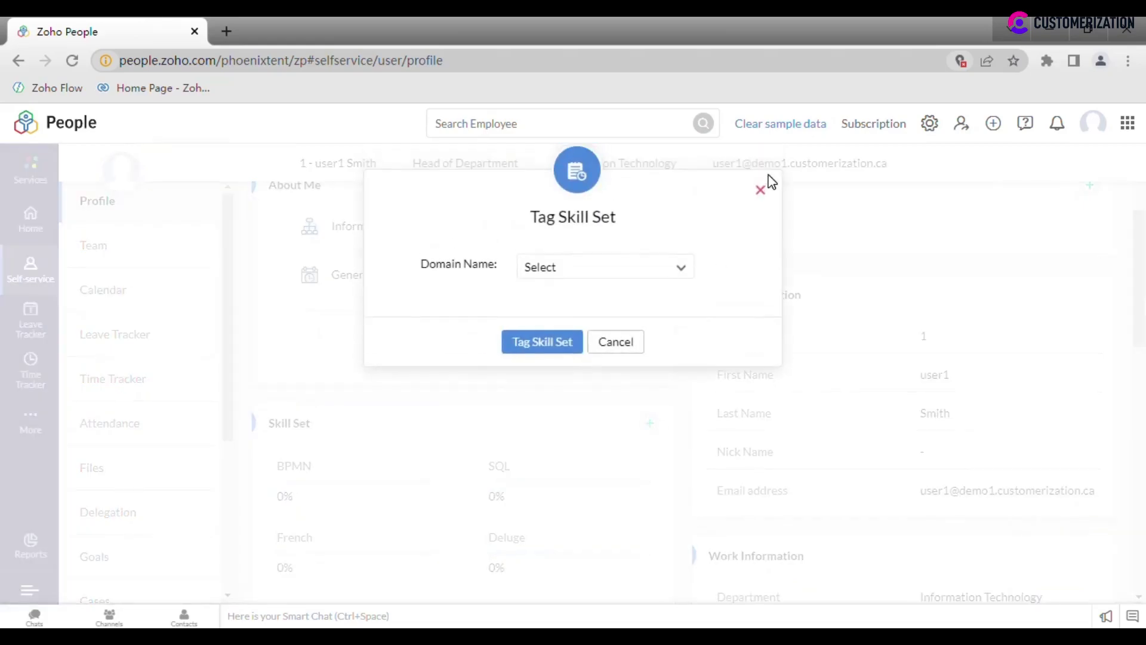
left_click(760, 191)
scroll(701, 307, "up", 3)
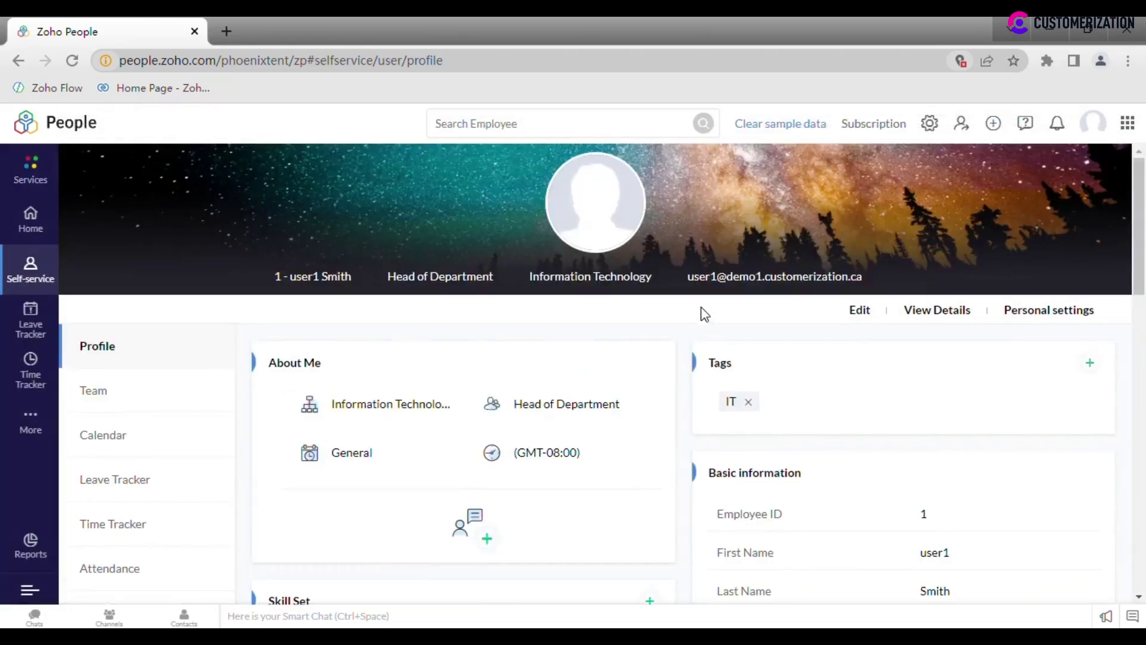
left_click(859, 311)
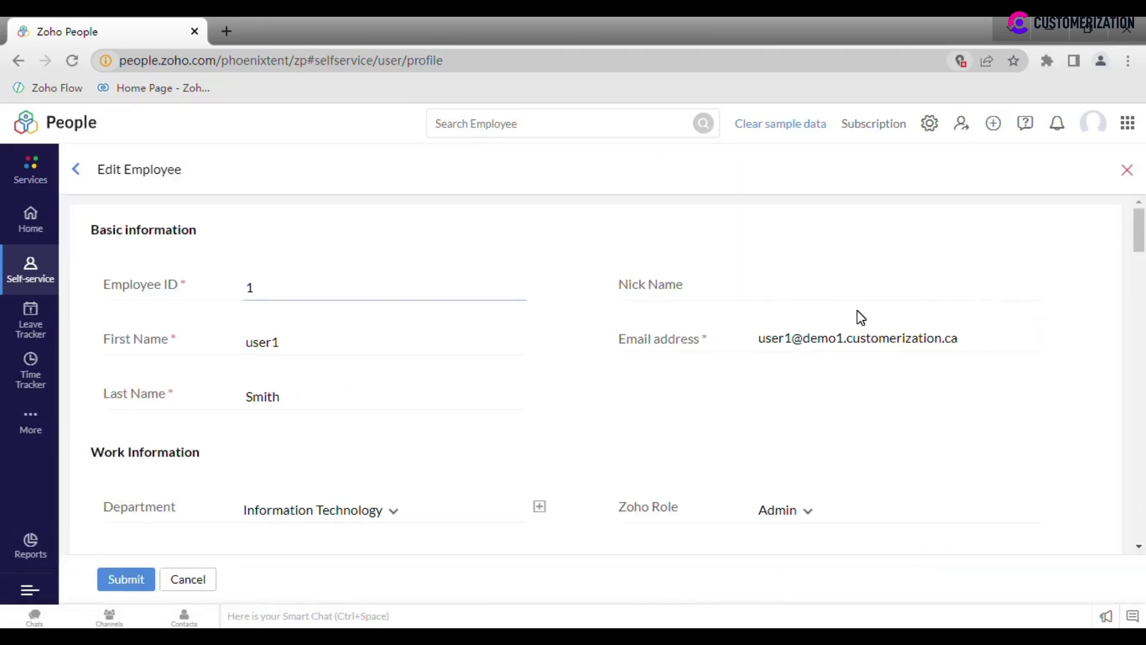
scroll(806, 424, "down", 6)
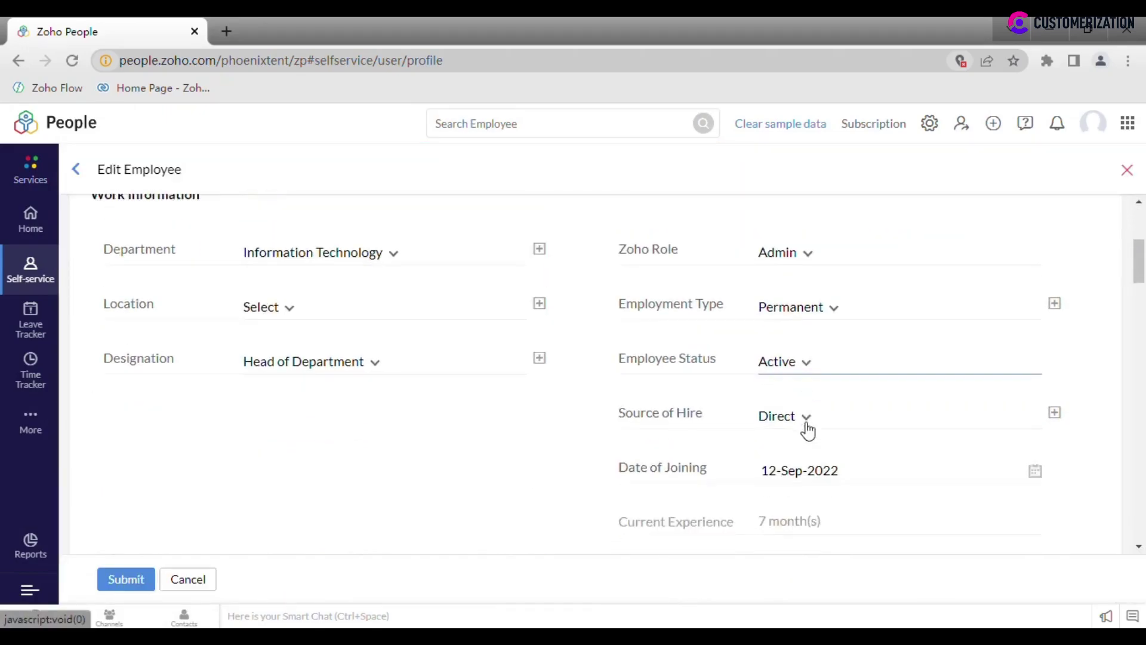
scroll(807, 428, "down", 2)
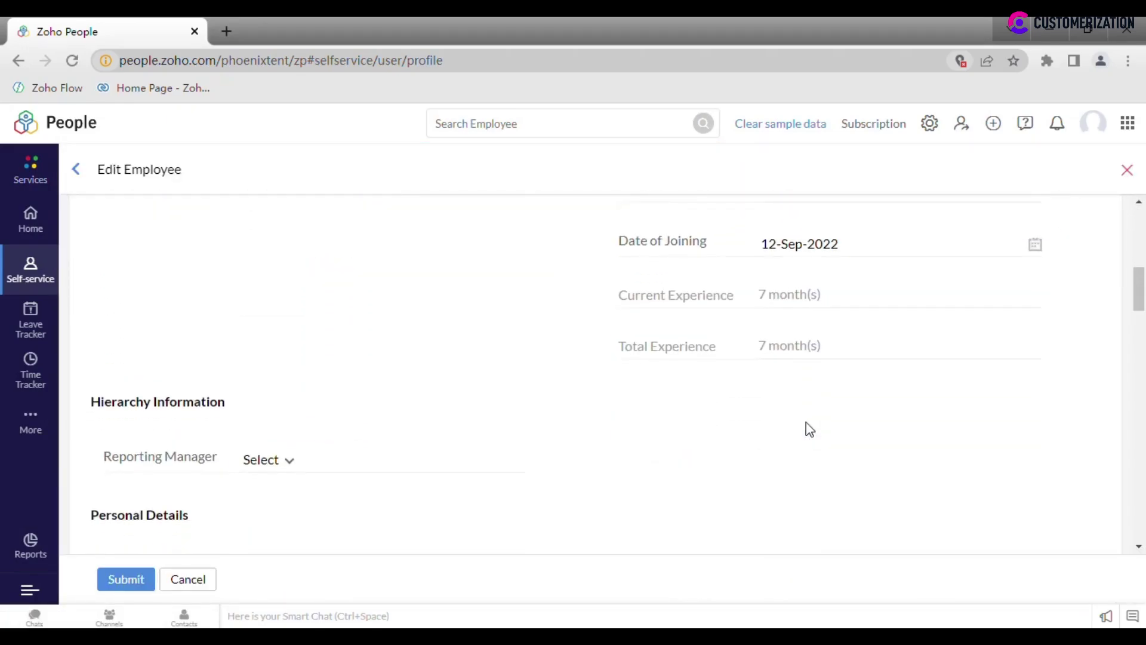
left_click(208, 578)
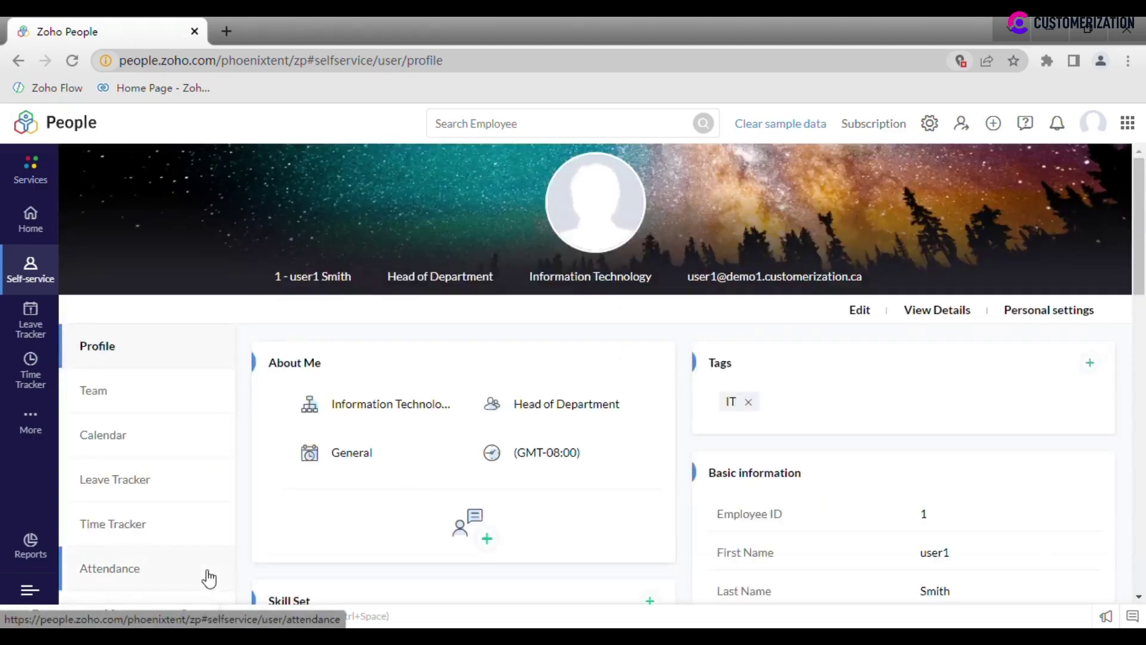
left_click(1039, 312)
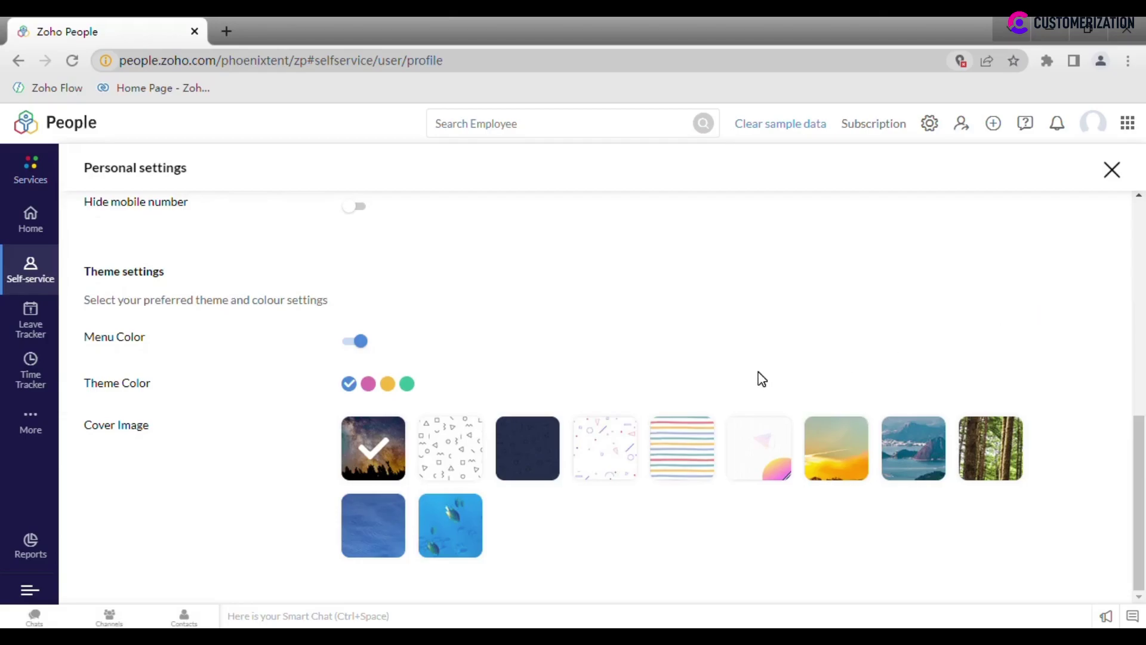
scroll(760, 379, "up", 6)
scroll(762, 380, "down", 2)
scroll(762, 379, "down", 1)
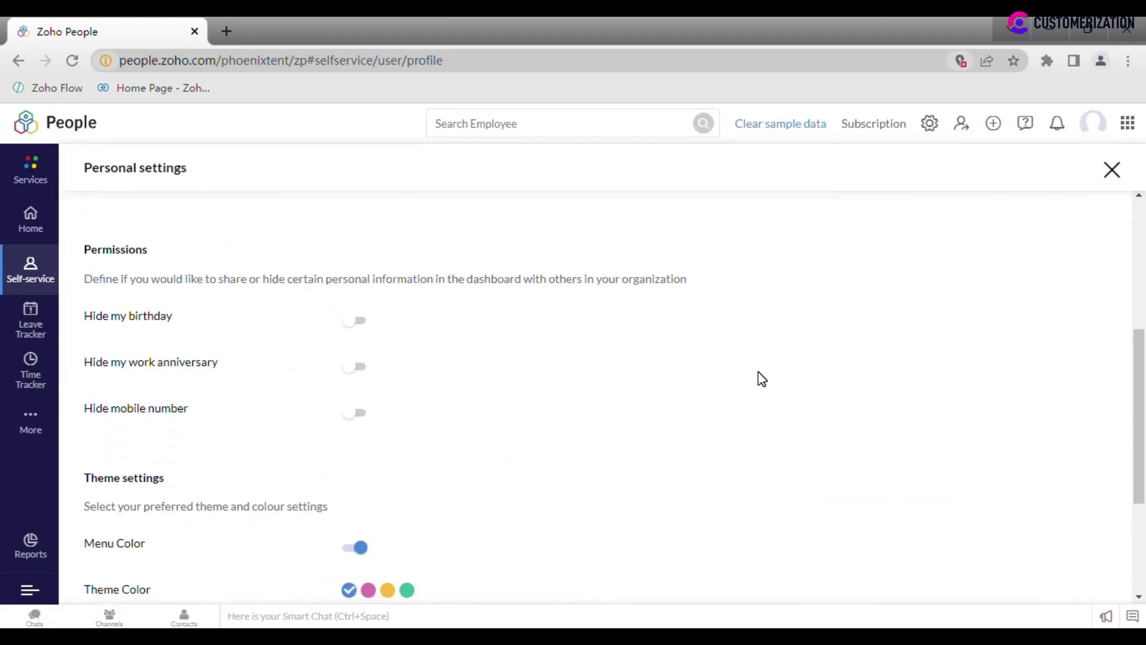
scroll(762, 379, "down", 3)
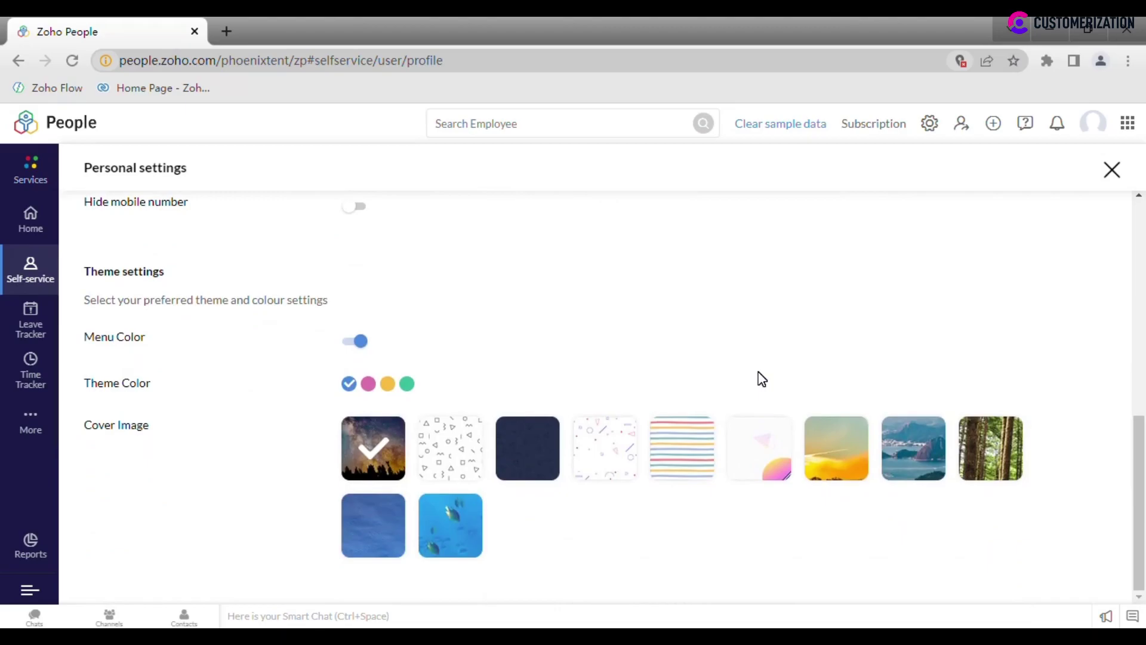
scroll(762, 379, "up", 8)
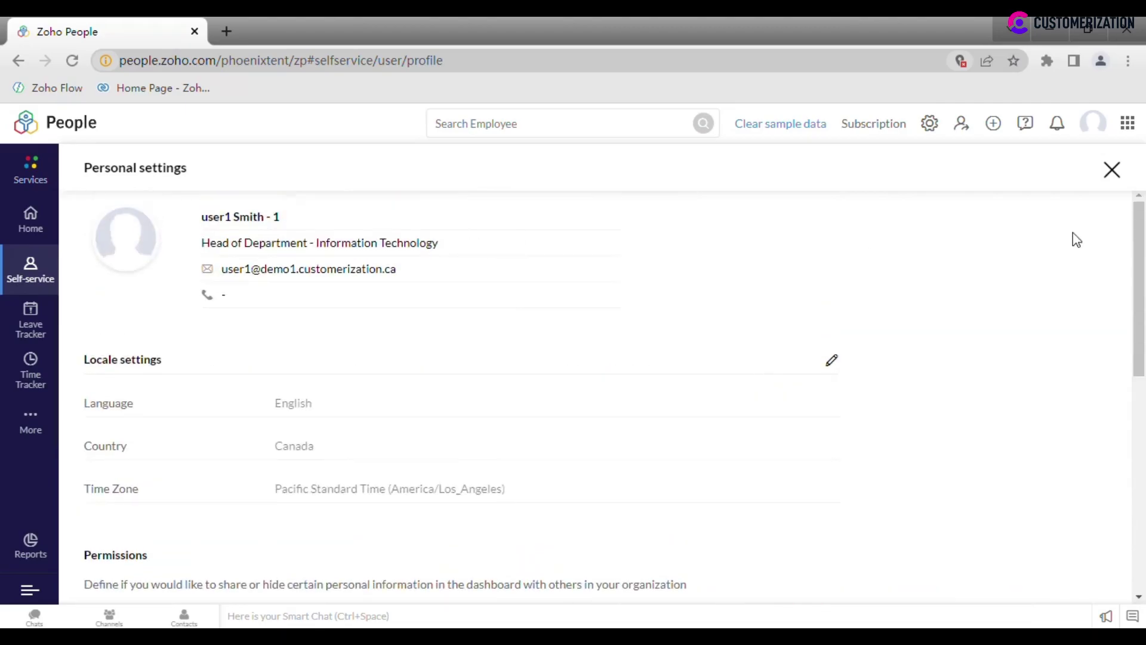
left_click(1111, 172)
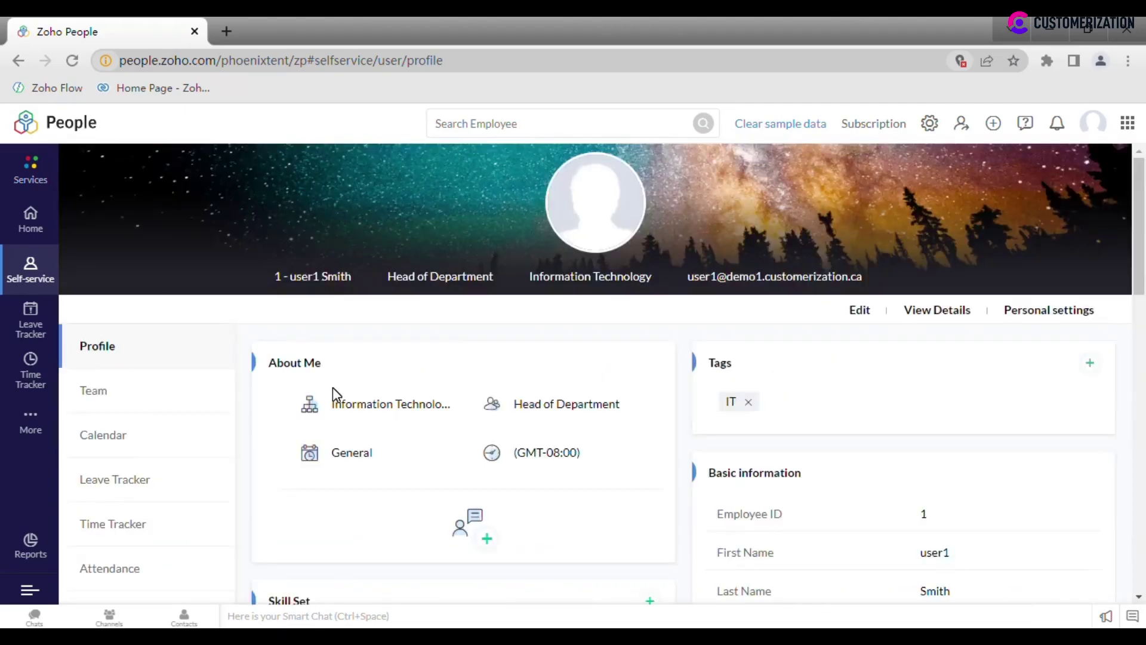
Show the Information Technology team's 2 members, then open and close a chat with the second member
left_click(103, 393)
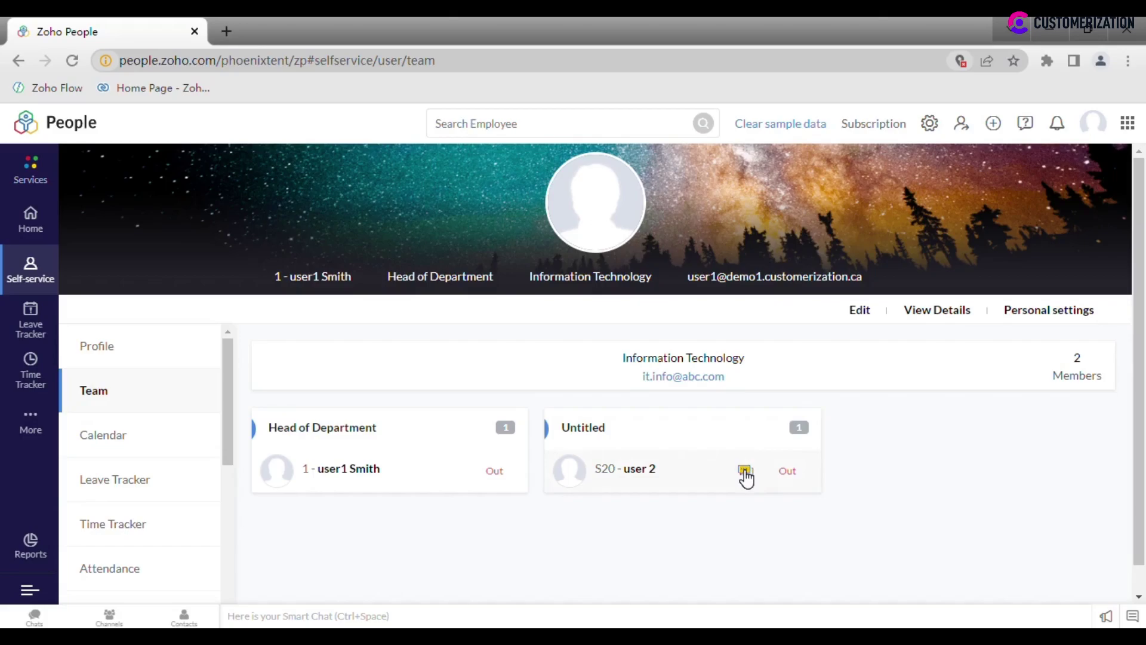
left_click(744, 472)
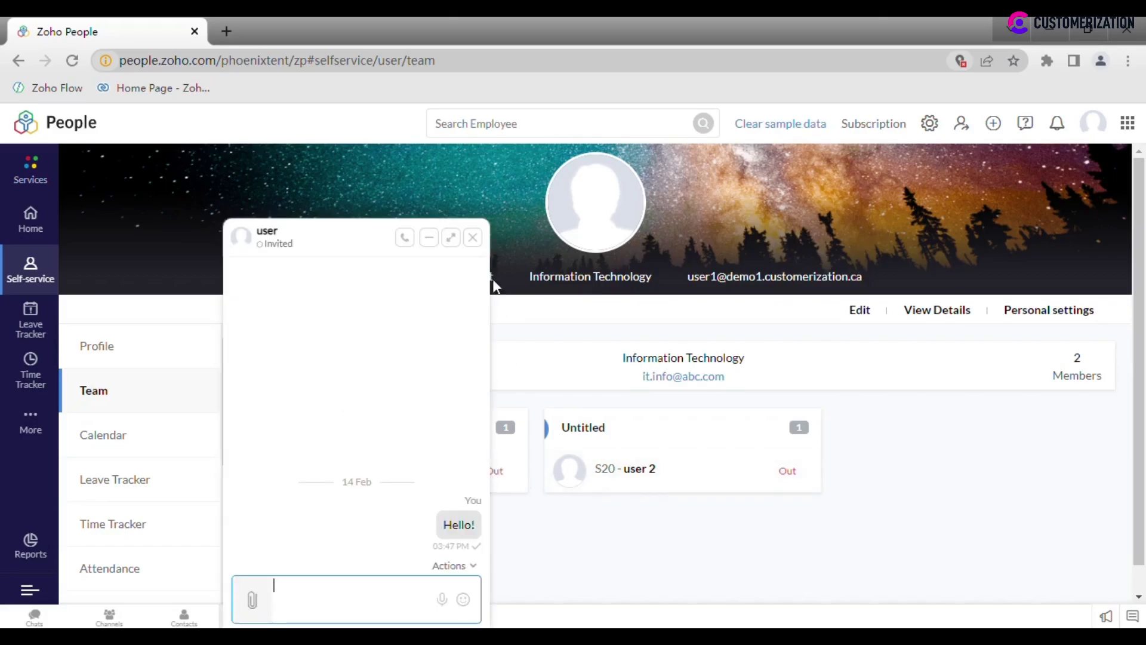
left_click(471, 237)
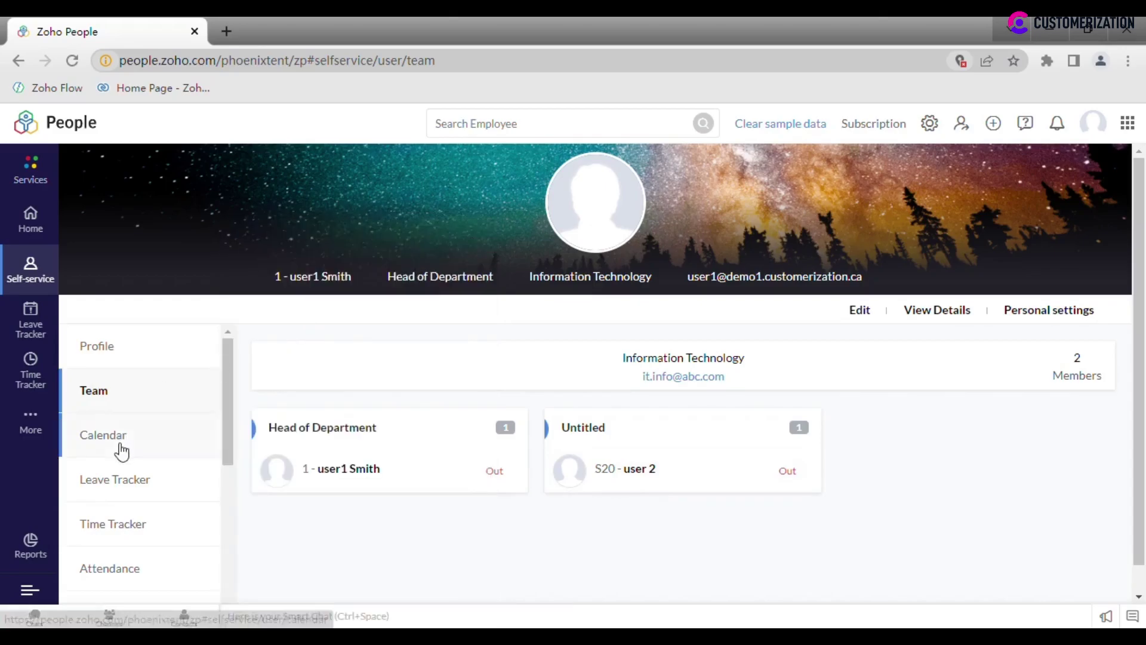
left_click(121, 452)
scroll(121, 452, "down", 3)
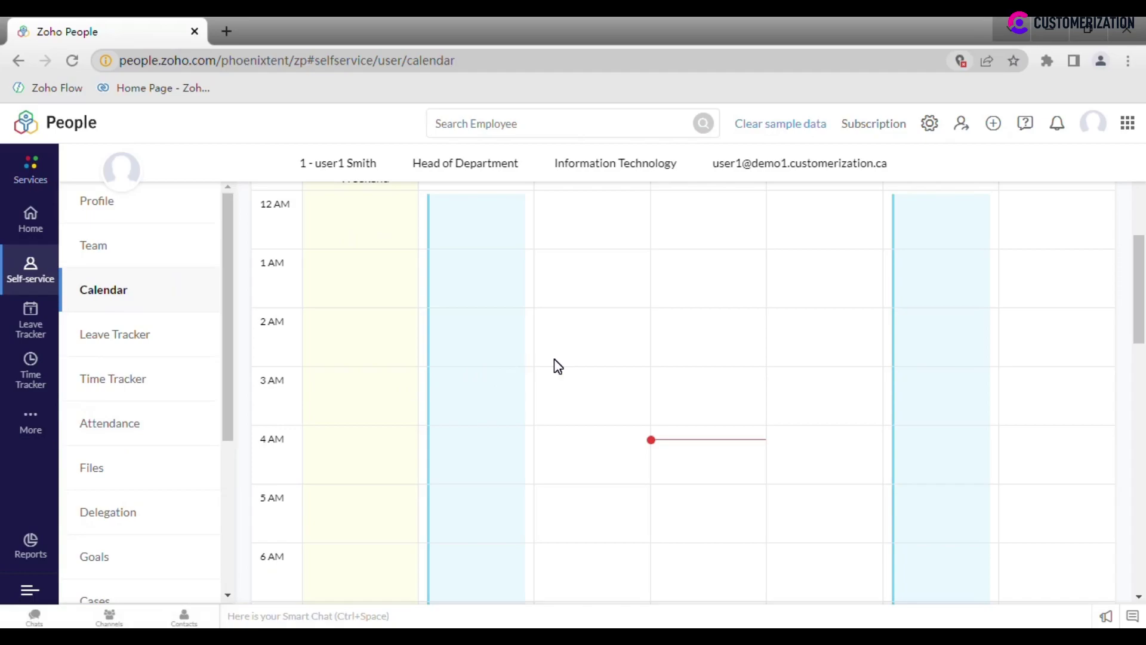
scroll(557, 365, "up", 5)
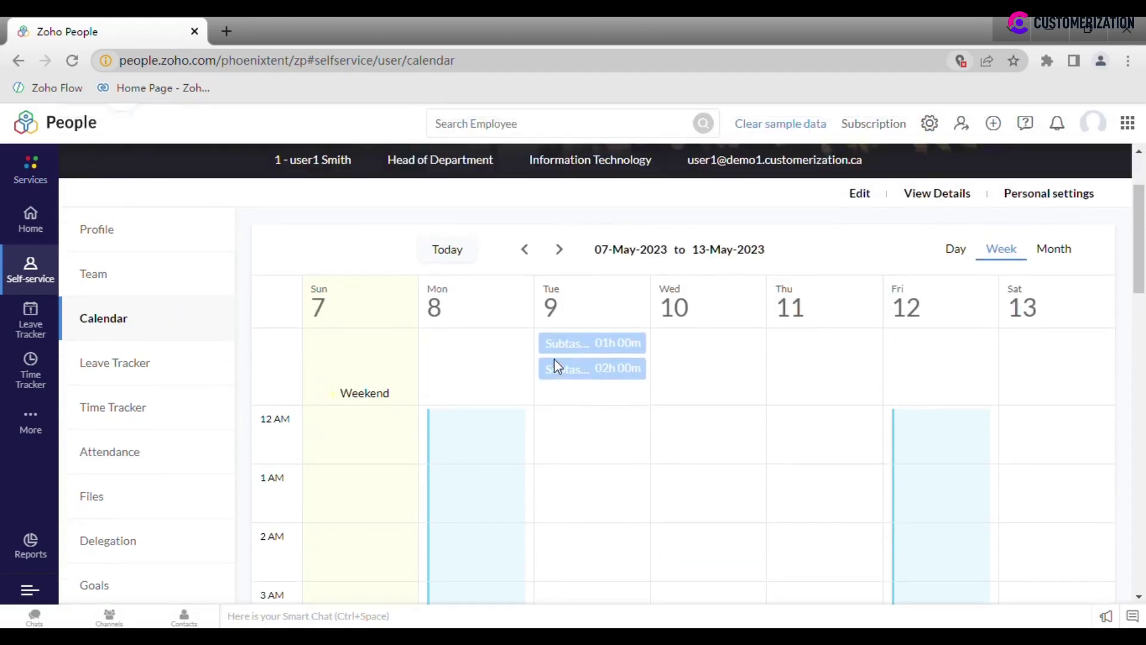
scroll(557, 366, "down", 4)
scroll(557, 366, "down", 5)
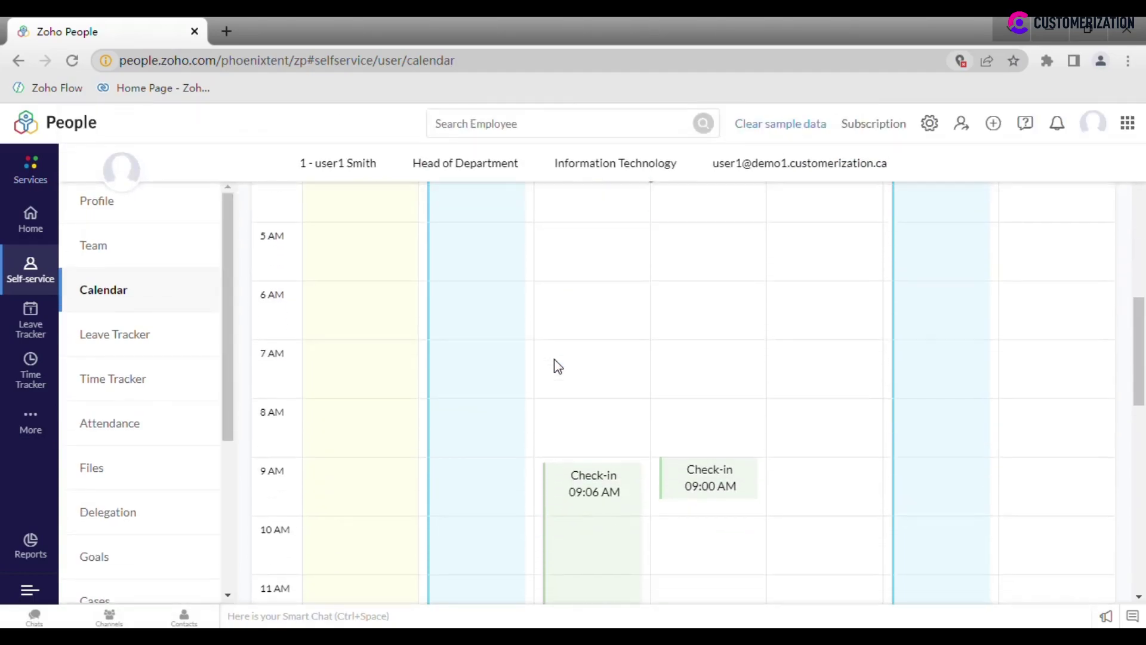
scroll(557, 365, "up", 2)
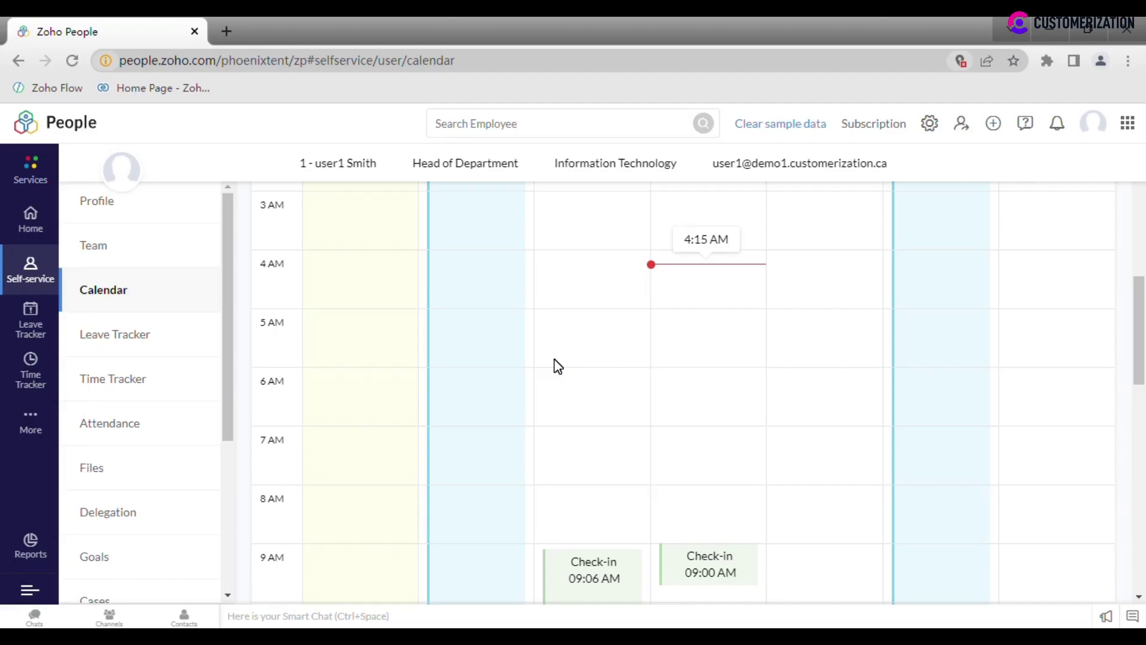
left_click(718, 346)
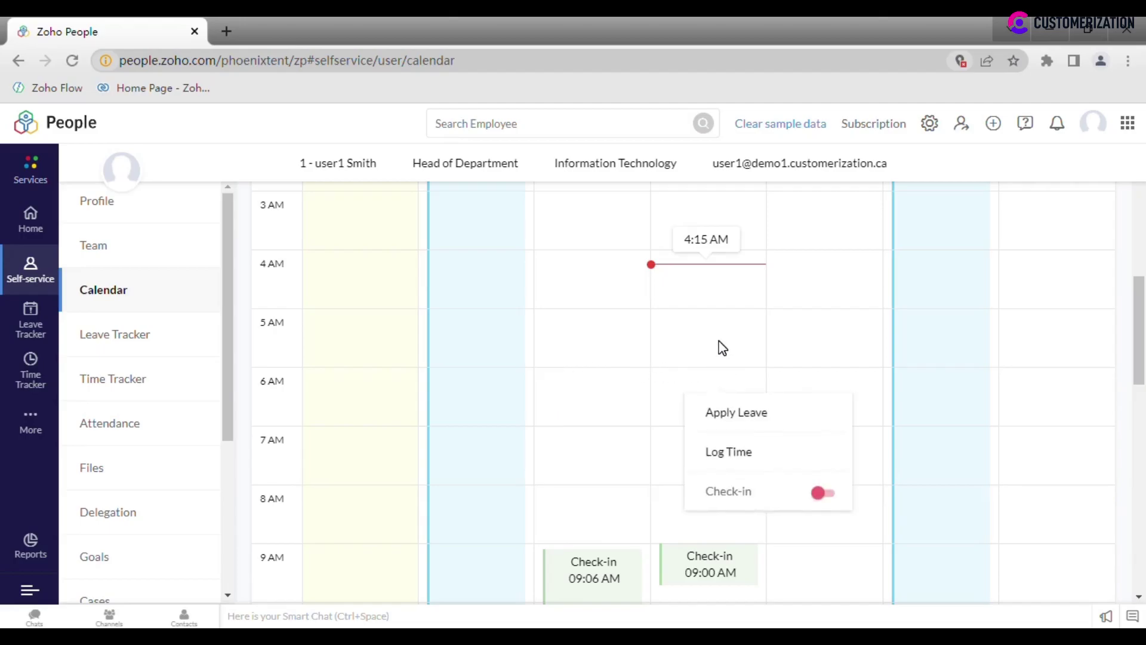
left_click(706, 471)
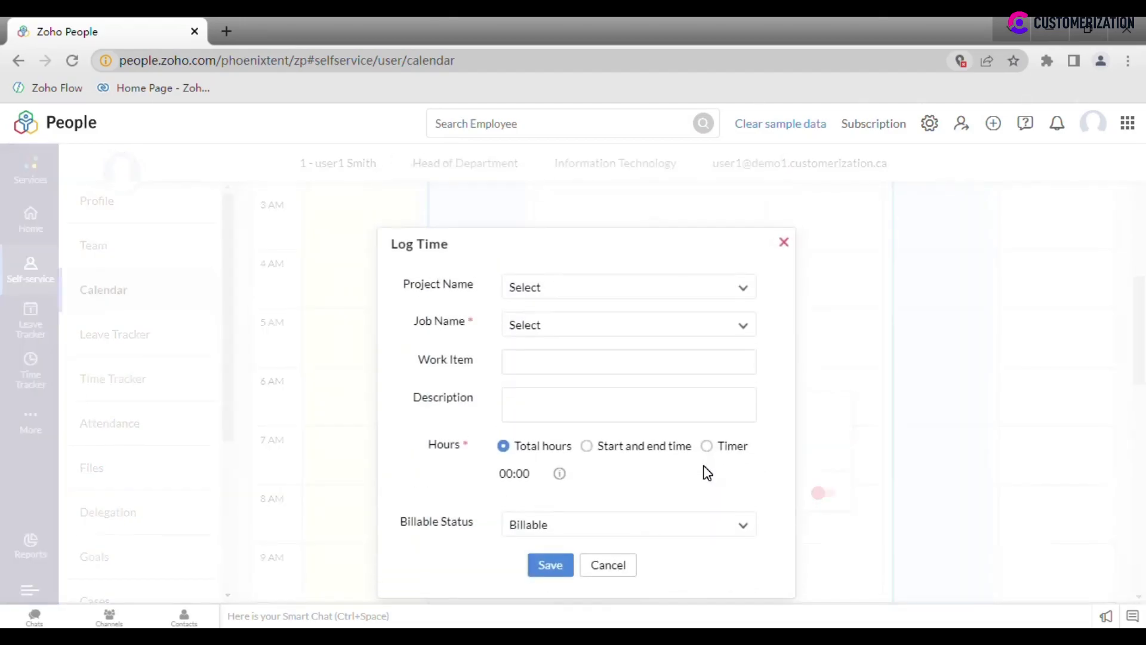
left_click(611, 566)
Open the Leave Tracker for Leave Year 2023 and browse past Sick-leave entries under History
left_click(138, 349)
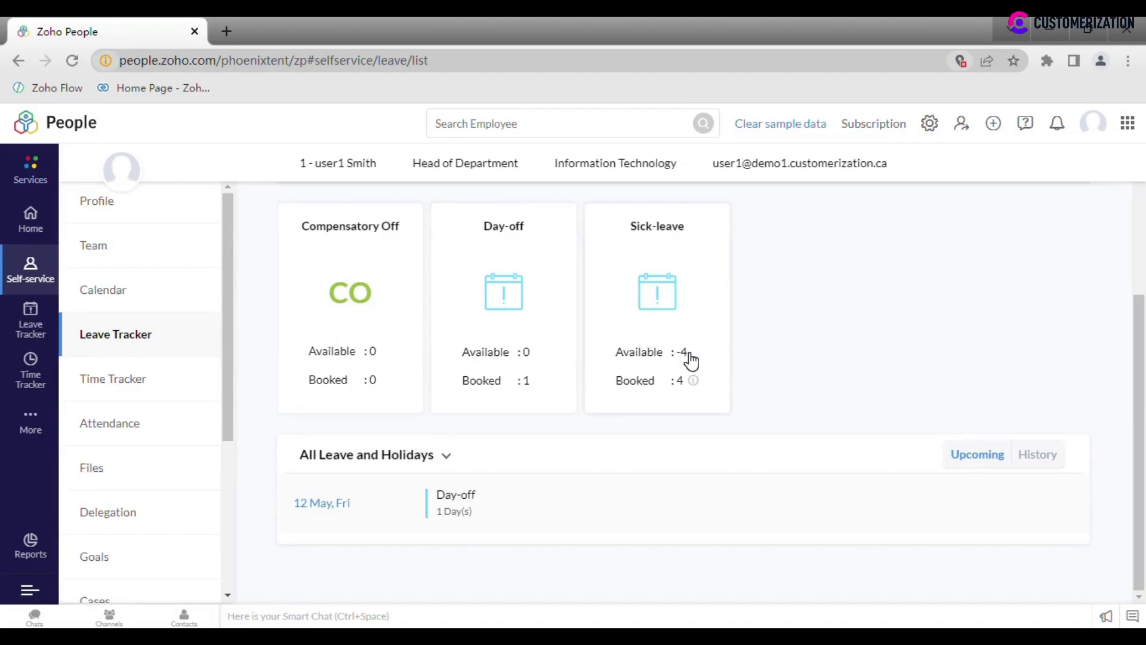
left_click(1034, 462)
scroll(764, 489, "down", 2)
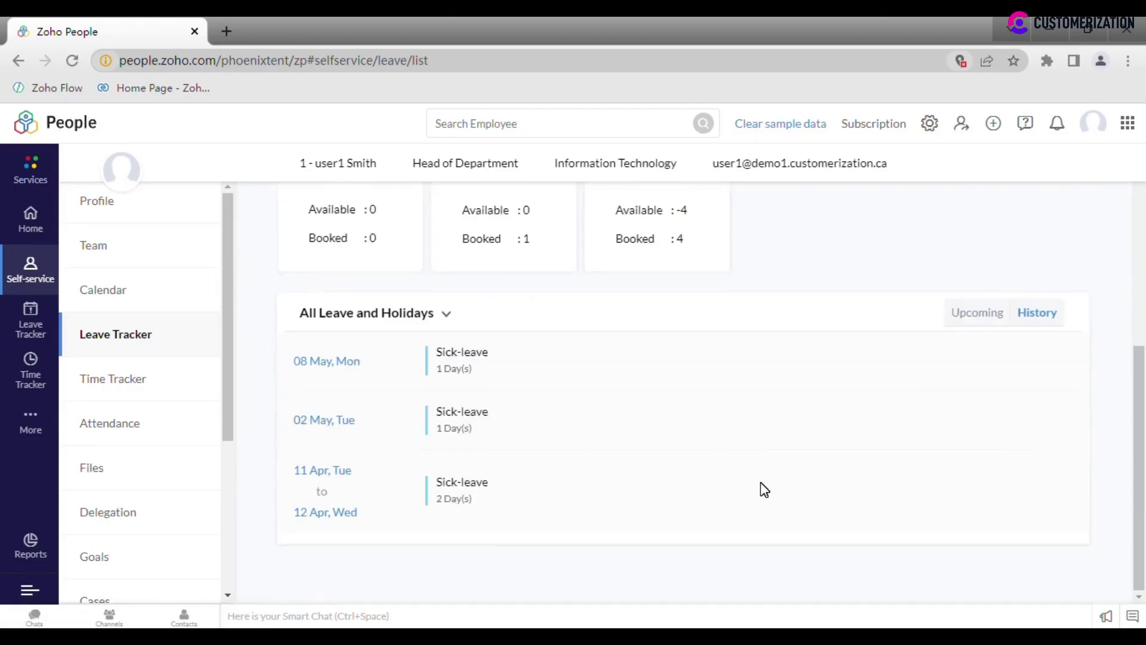
scroll(762, 483, "up", 5)
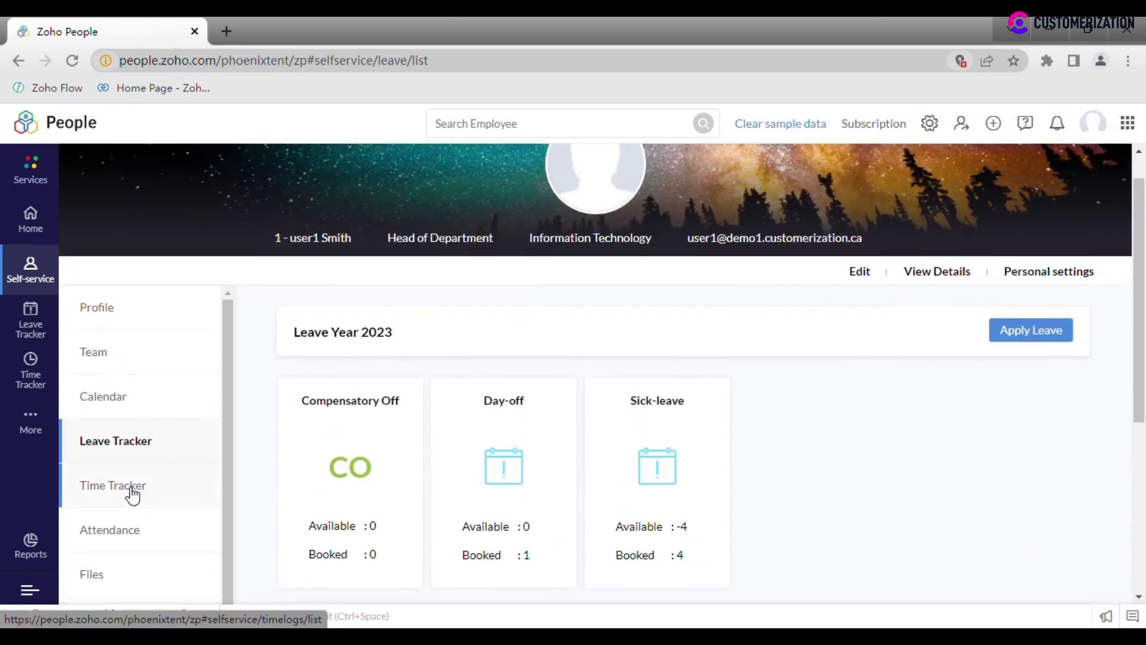
Show the Time Tracker week 07–13 May 2023 and dismiss an empty Log Time form
left_click(132, 495)
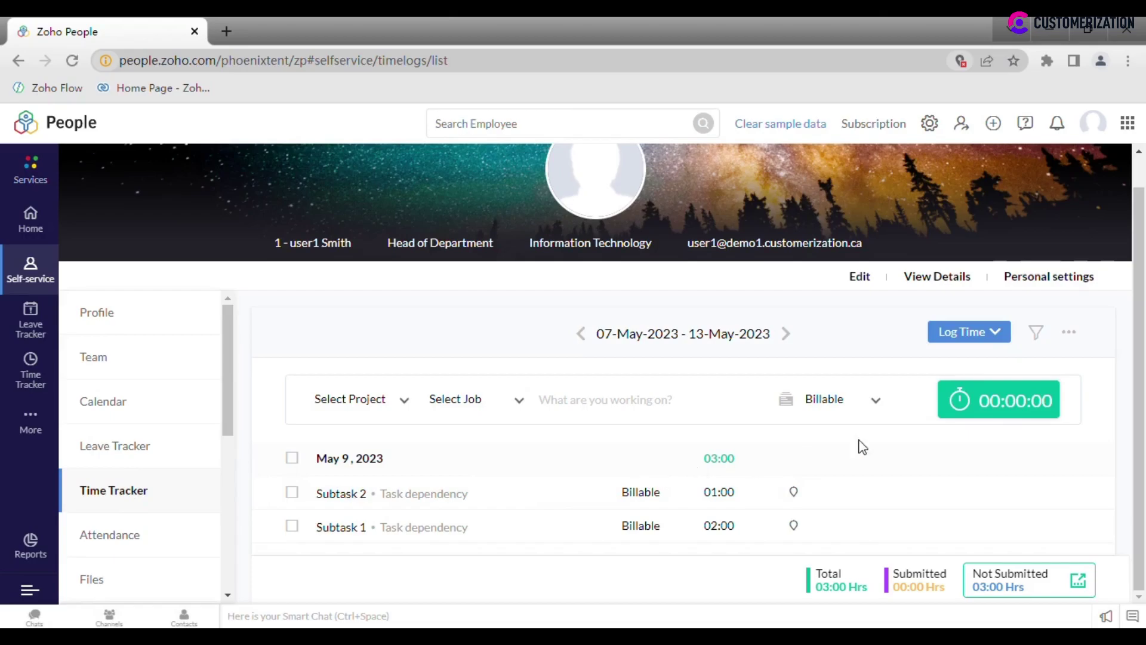
left_click(974, 334)
left_click(78, 173)
Browse the time-log Filter options, then reveal the import and export options menu
left_click(1036, 333)
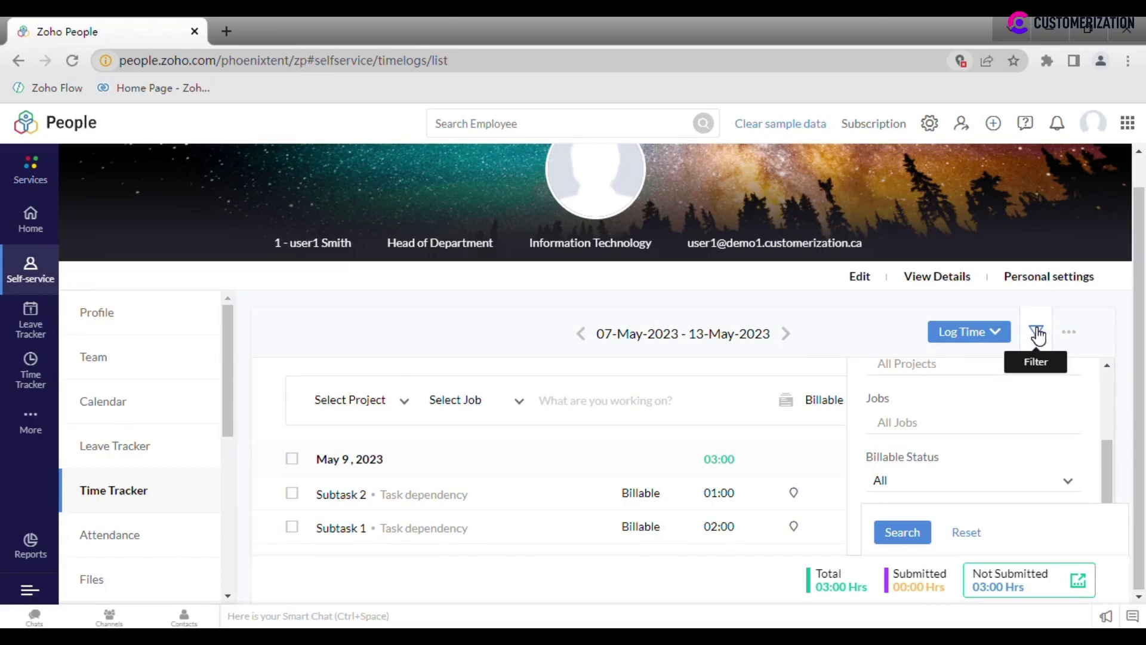
scroll(973, 430, "down", 2)
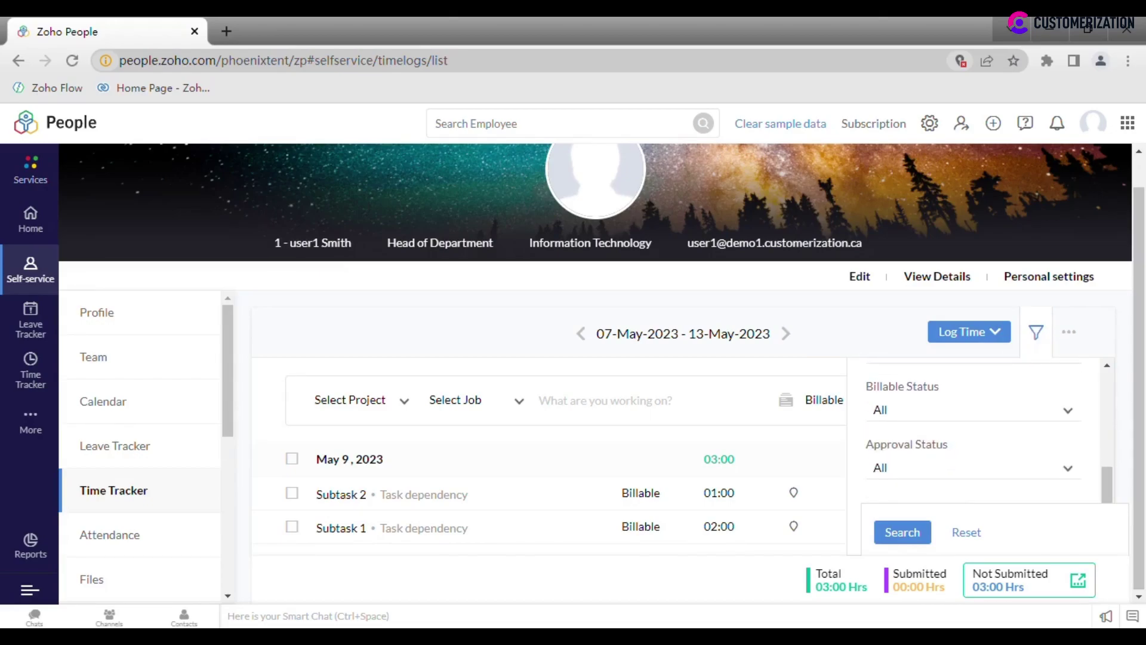
scroll(998, 438, "up", 4)
scroll(1002, 440, "down", 2)
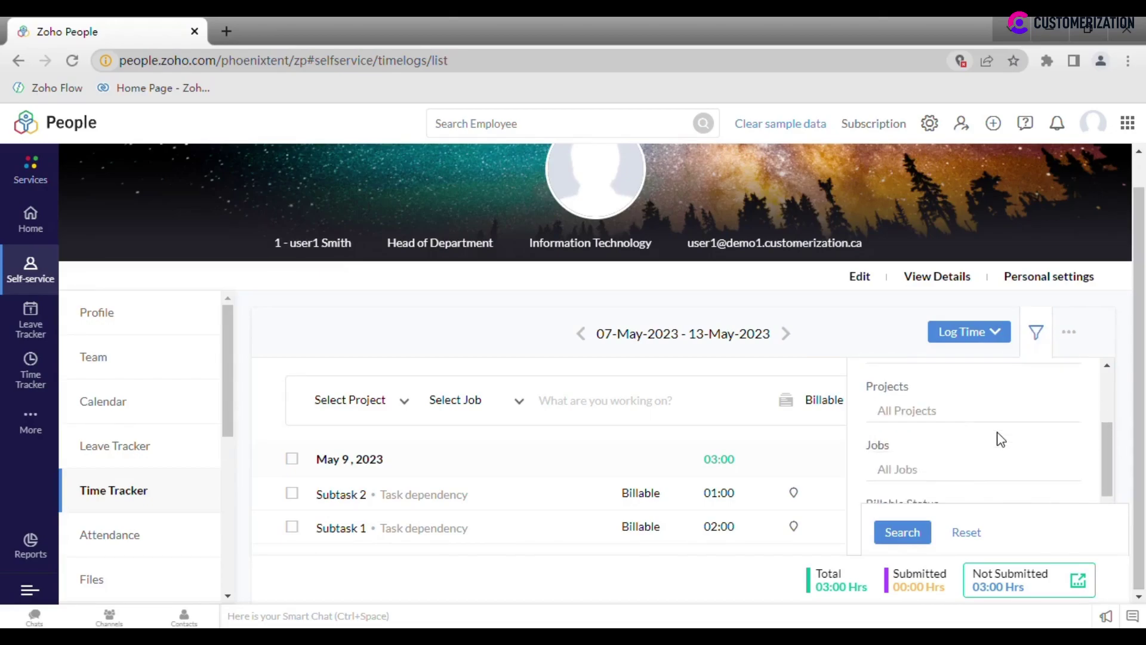
scroll(1000, 438, "down", 2)
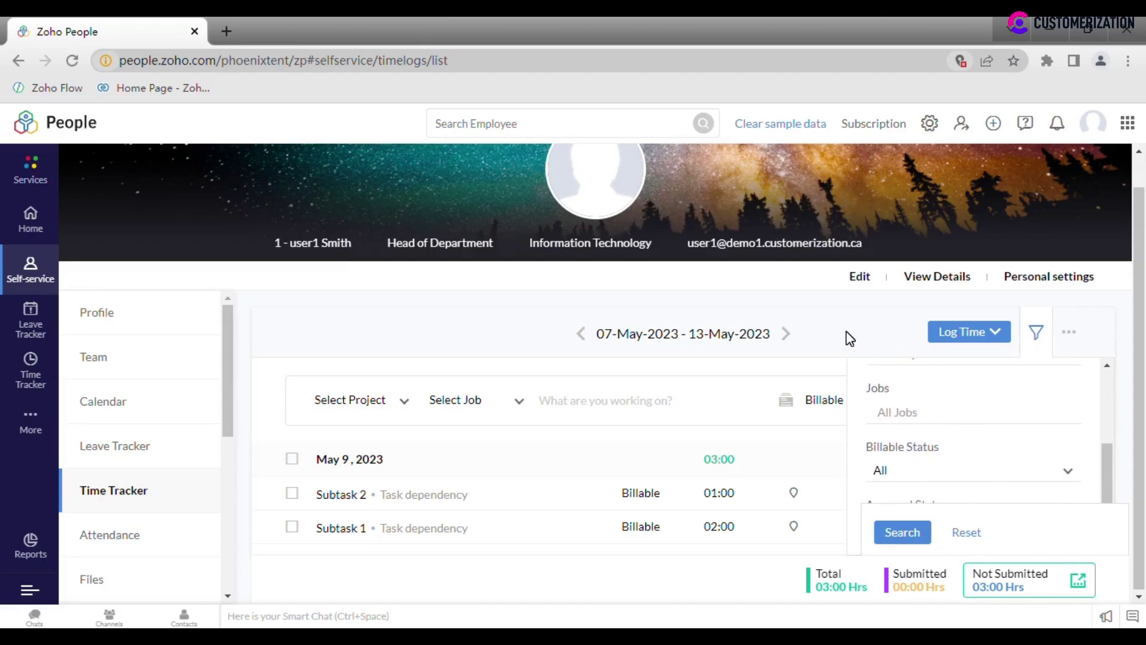
left_click(1069, 335)
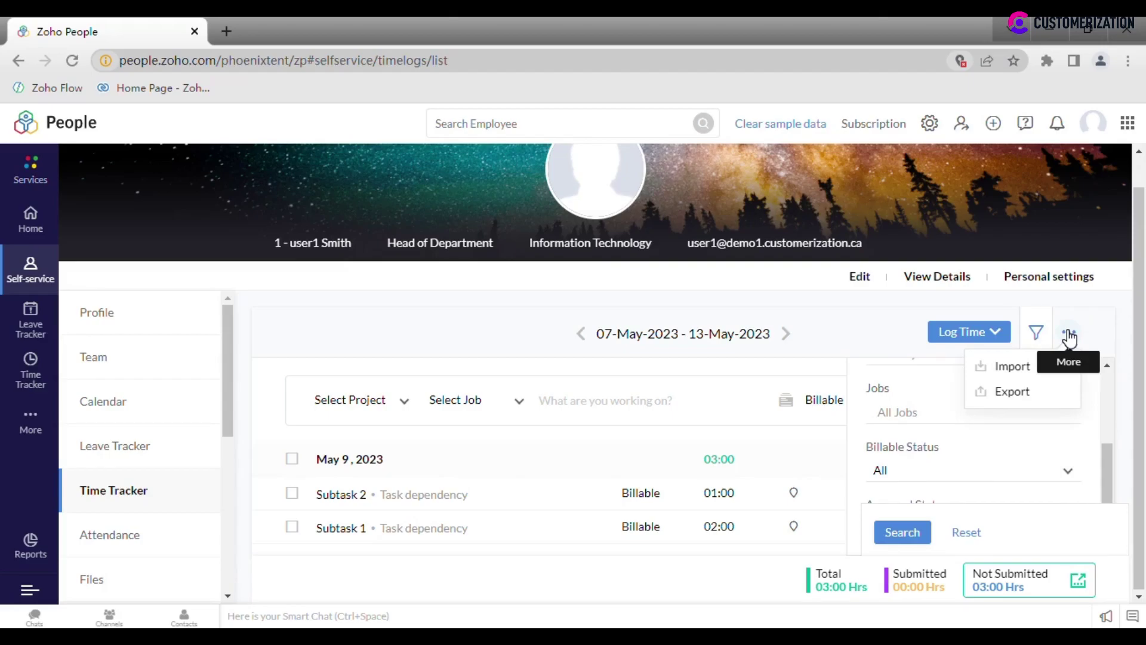
Open Attendance, review the rows, and switch the summary to Hour(s)
left_click(113, 540)
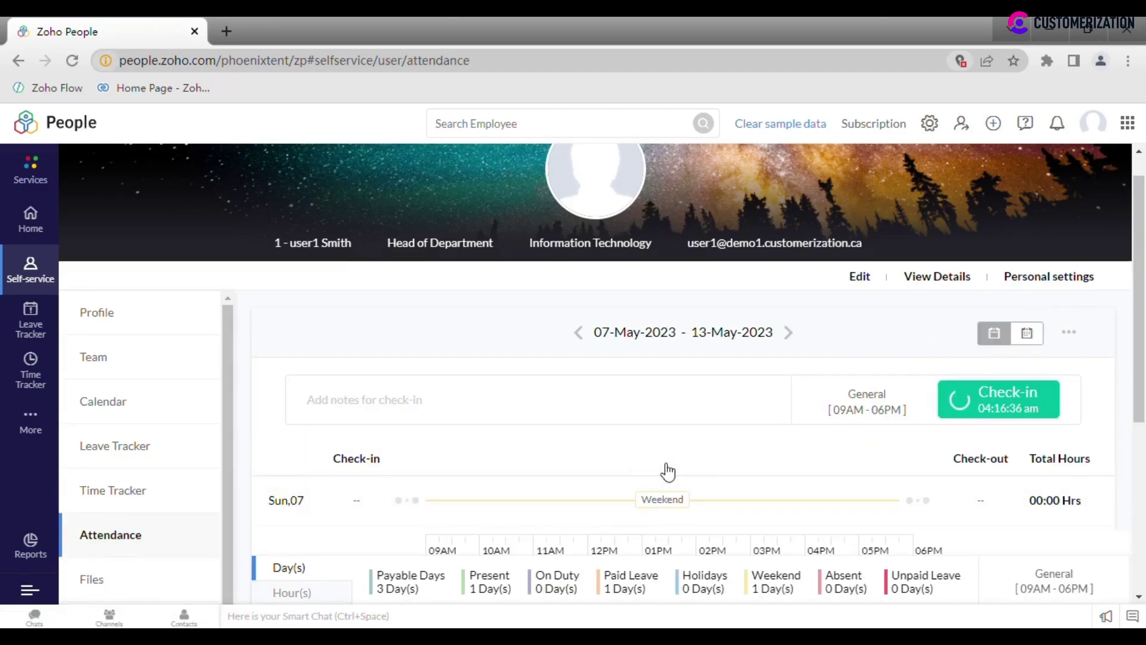
scroll(667, 471, "down", 3)
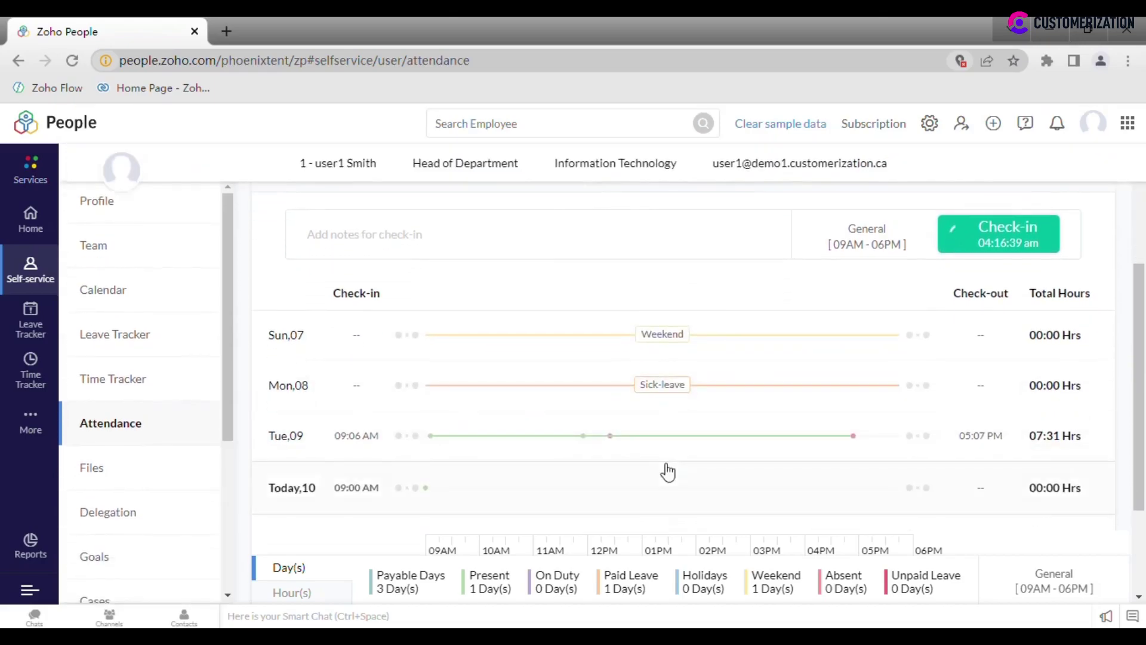
scroll(667, 472, "down", 1)
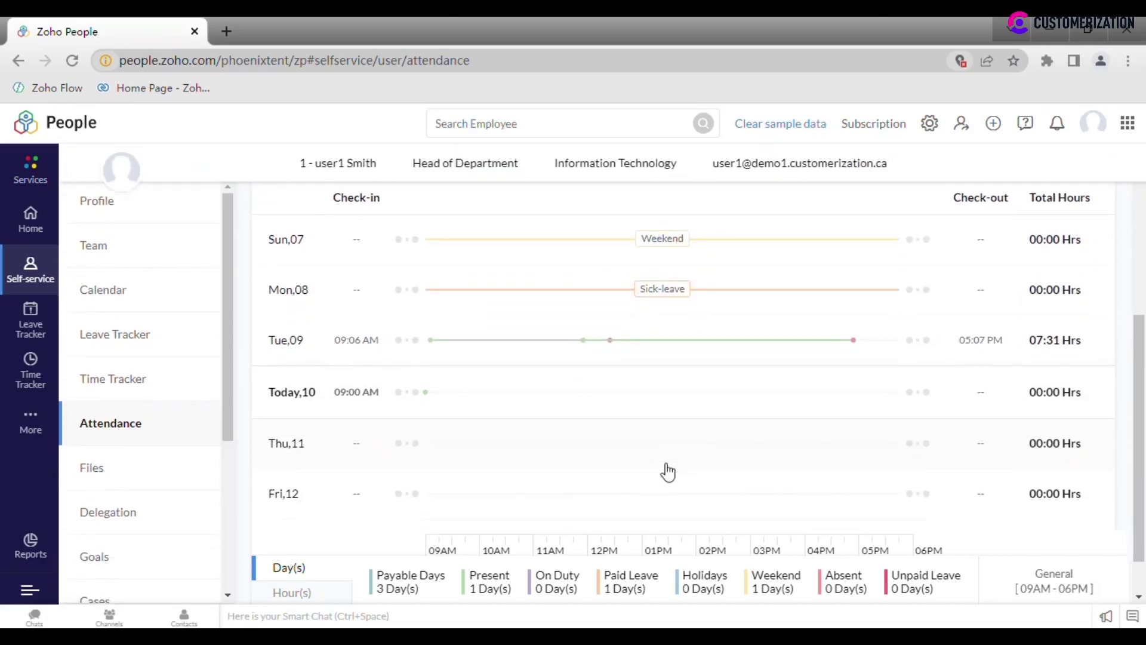
left_click(315, 594)
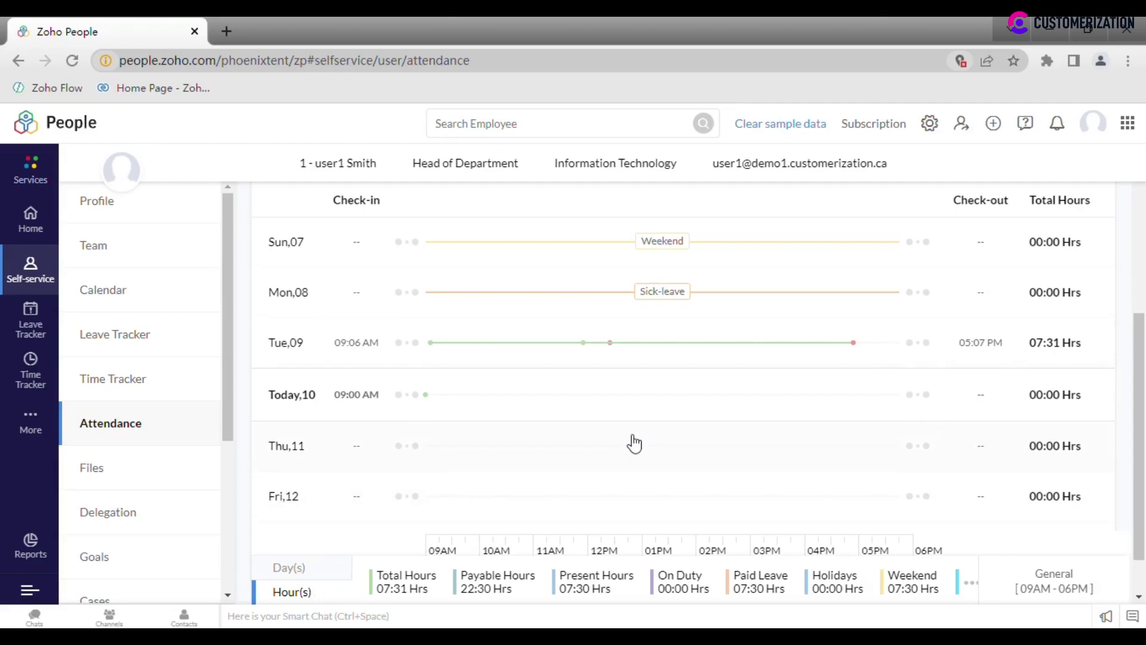
scroll(634, 443, "up", 4)
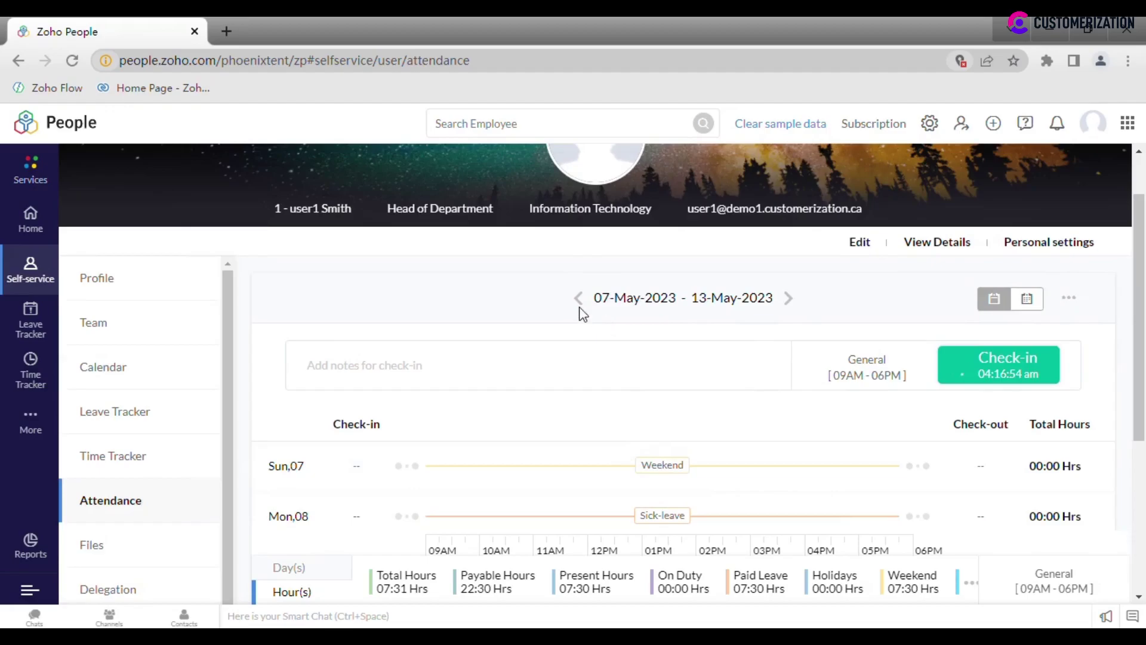
Step back a week, then show May 2023 in Month View and reveal import/export options
left_click(578, 301)
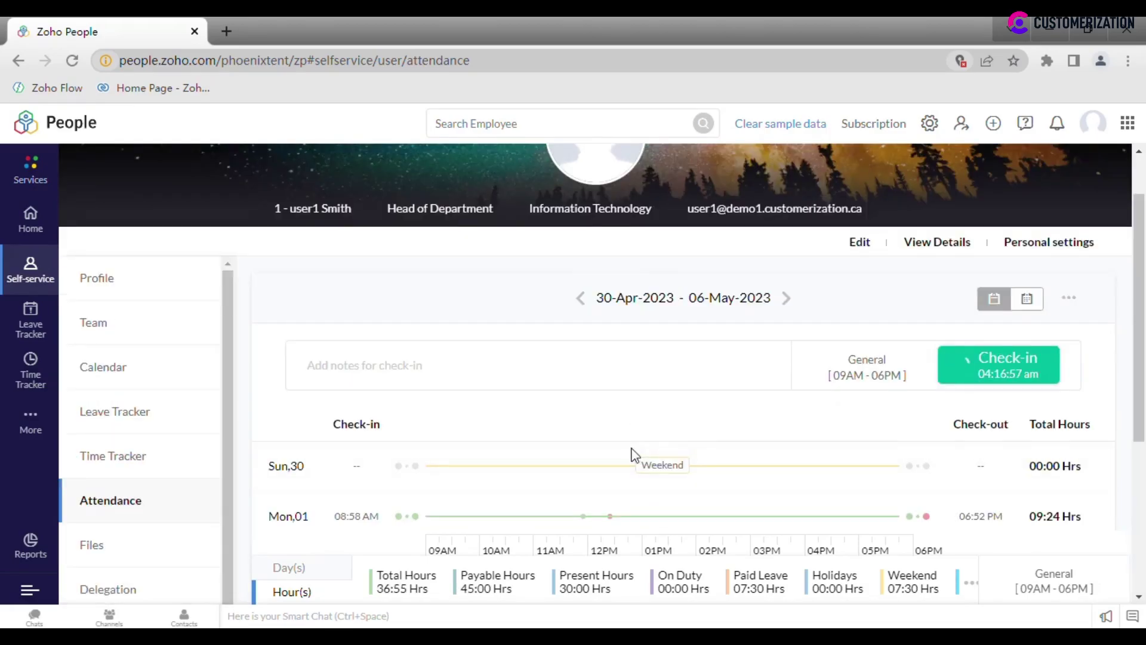
scroll(827, 468, "down", 5)
scroll(826, 468, "up", 5)
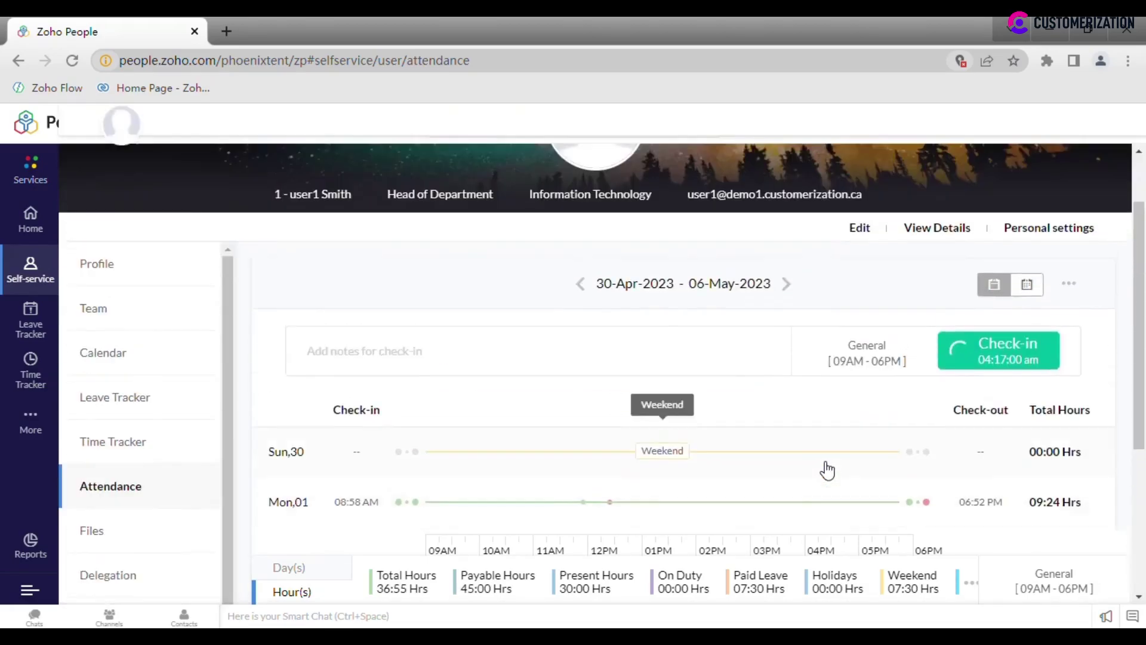
left_click(1028, 313)
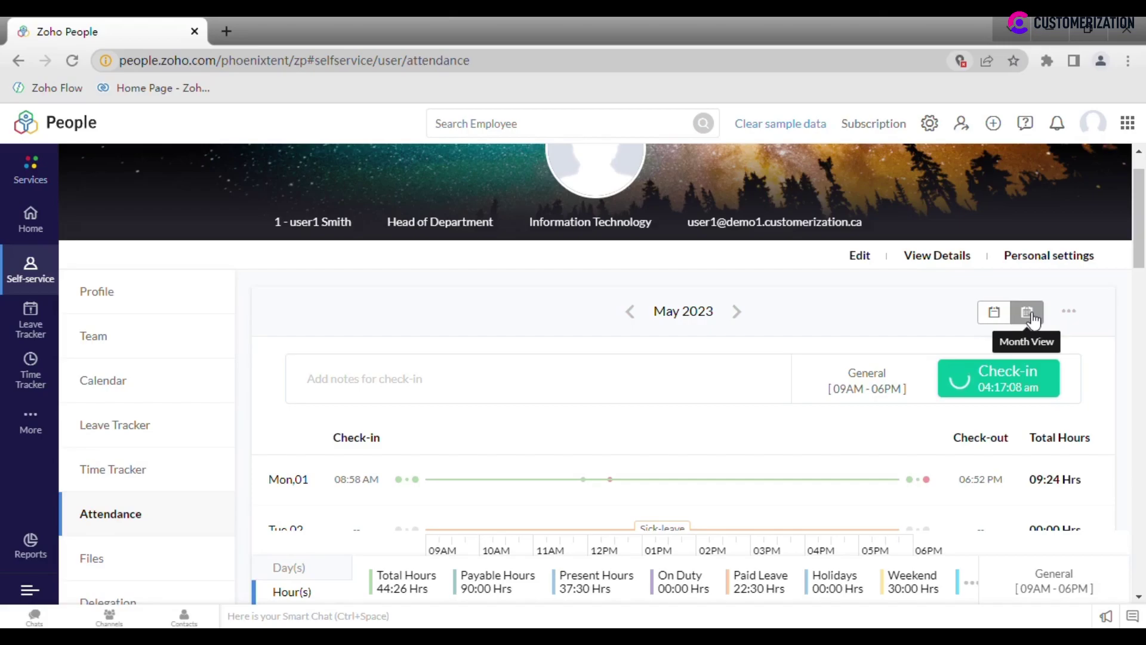
left_click(1074, 316)
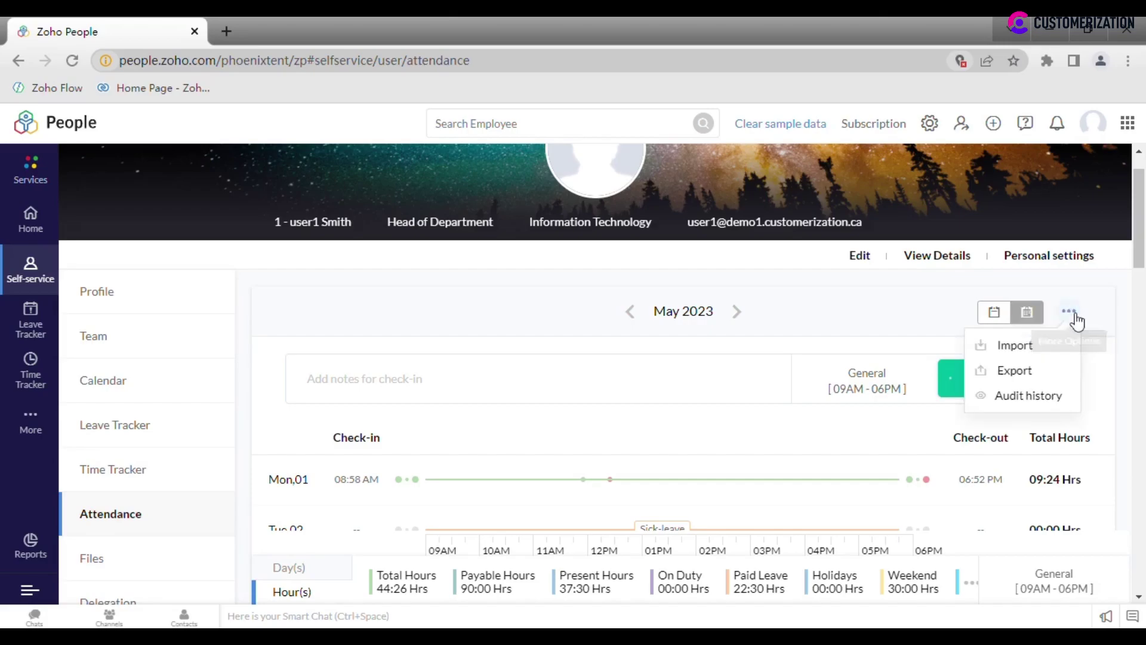